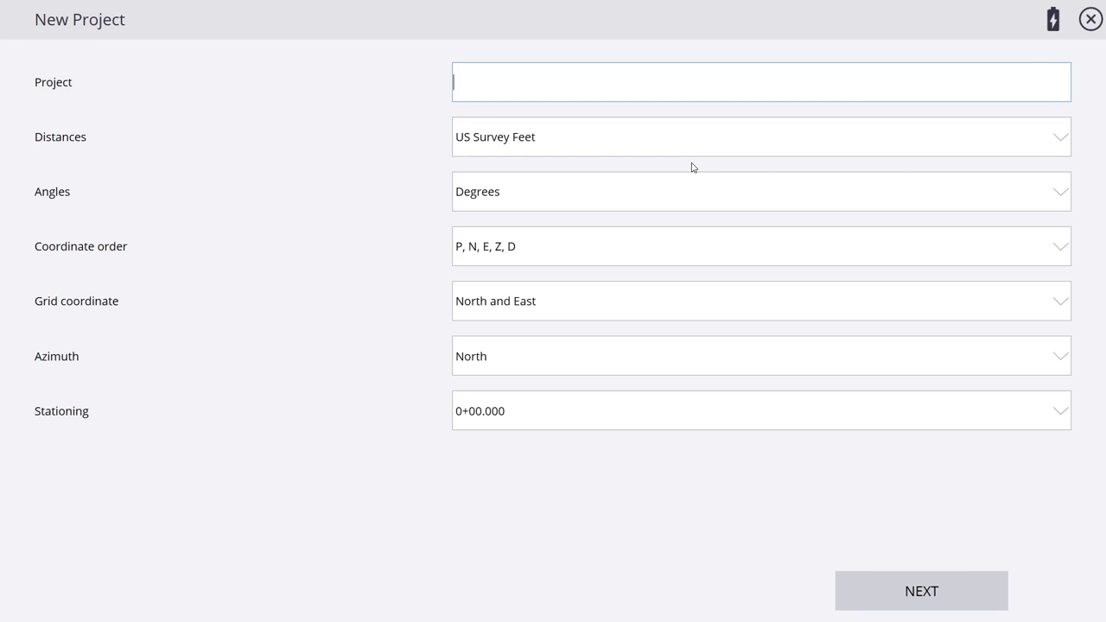
Name the new project 'SITECH South MS' and go on to its creation options
text(SITECH South MS)
click(921, 591)
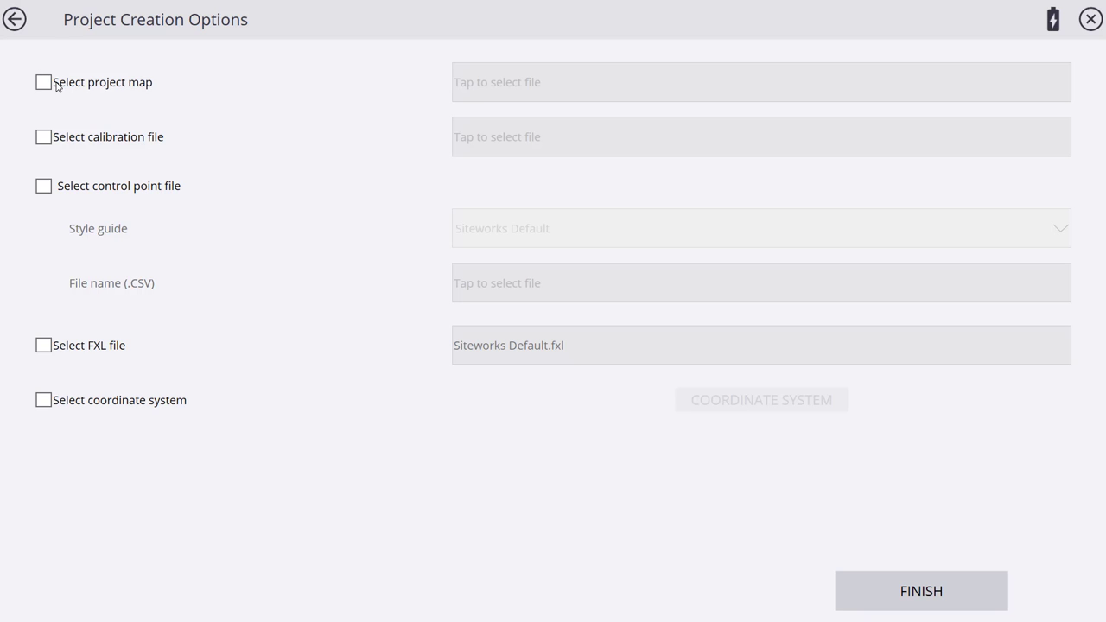
Enable 'Select control point file' and browse for the control point CSV
click(43, 186)
click(481, 282)
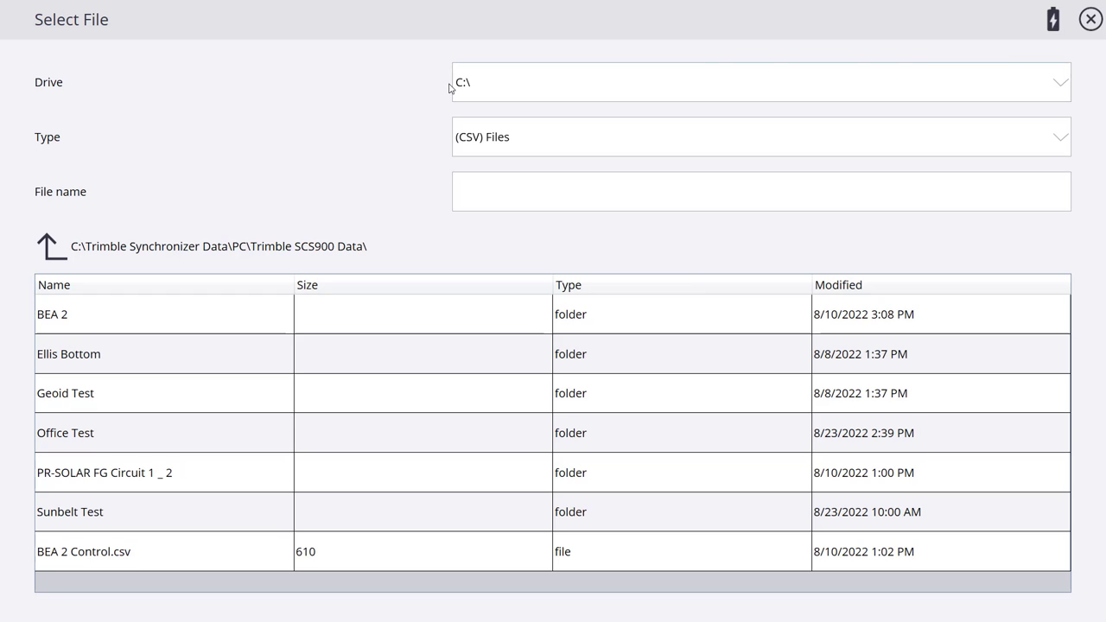
Switch the Select File drive to F:\ USB DRIVE
click(1059, 86)
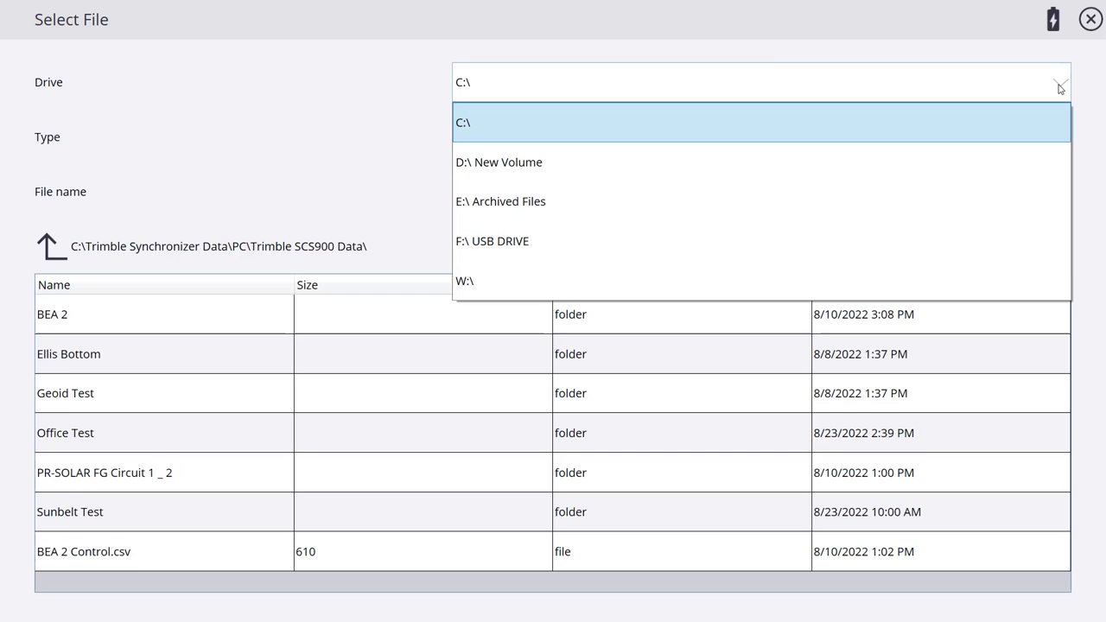
click(514, 245)
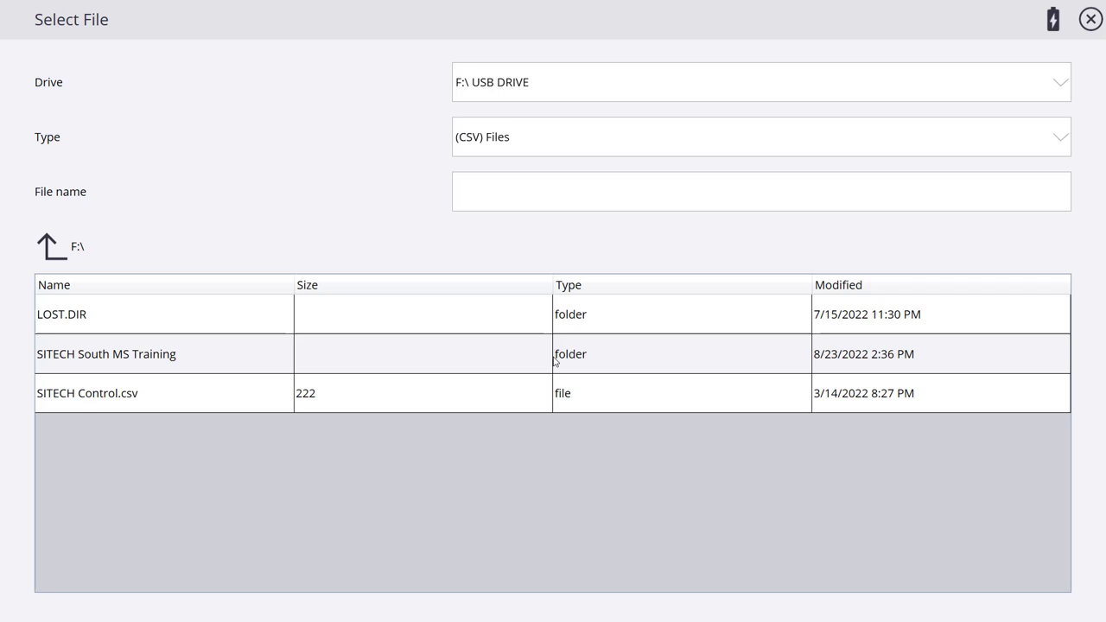
Choose SITECH Control.csv from the F:\ root as the control point file
click(260, 360)
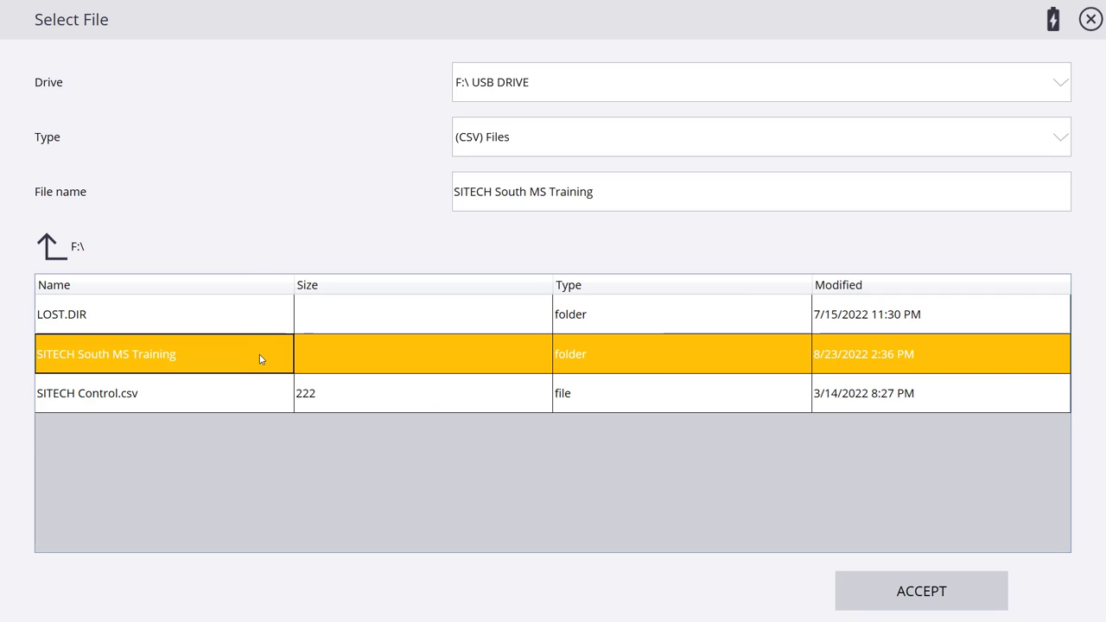
click(895, 591)
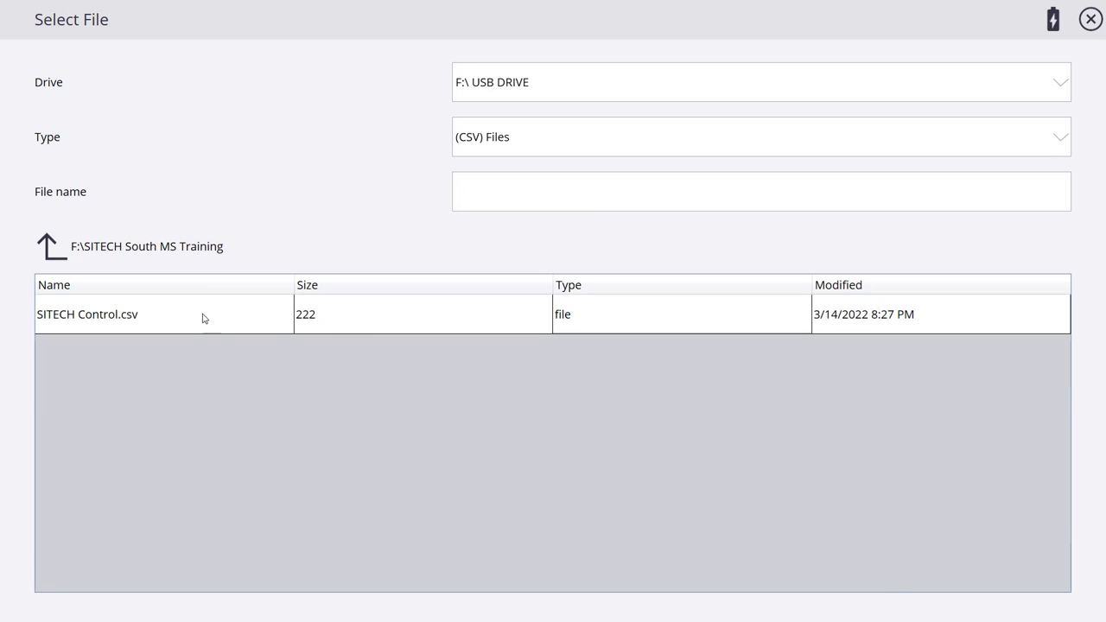
click(59, 252)
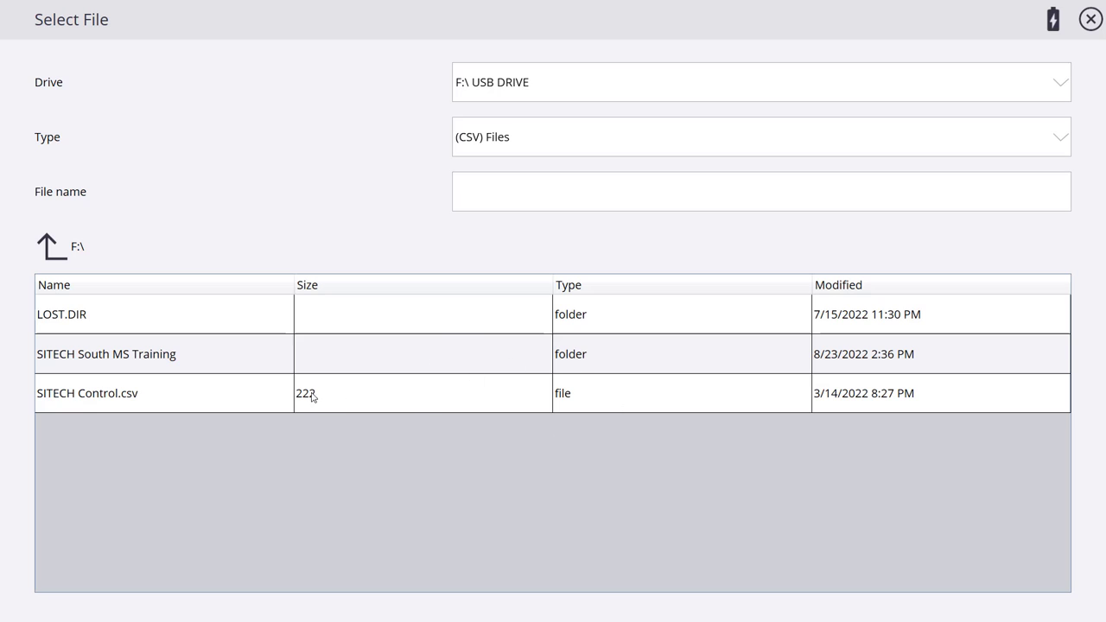
click(227, 405)
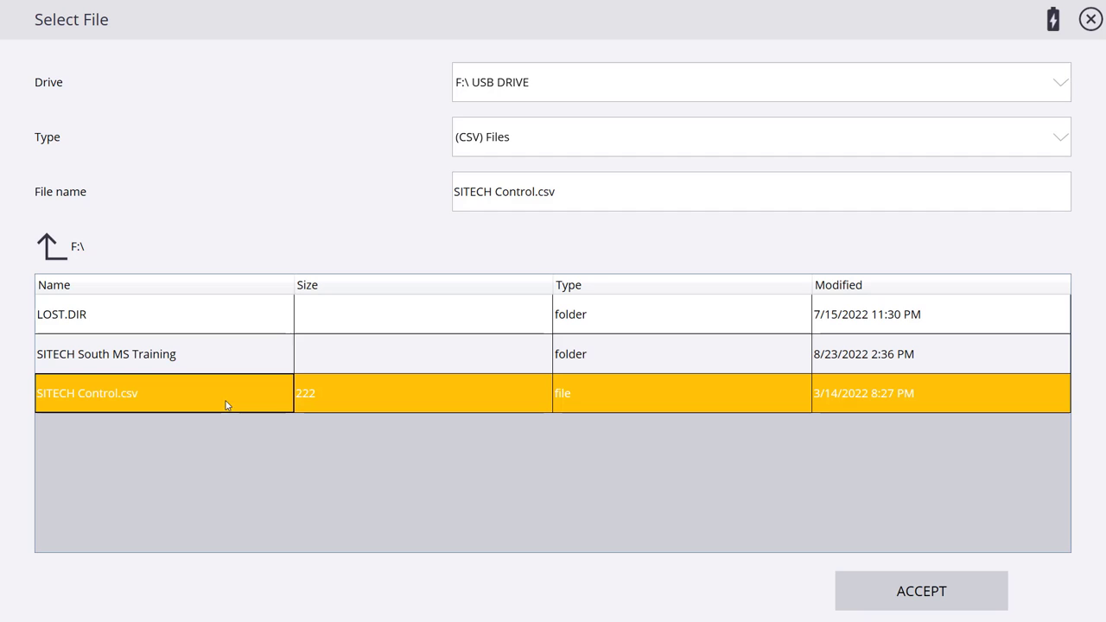
click(921, 595)
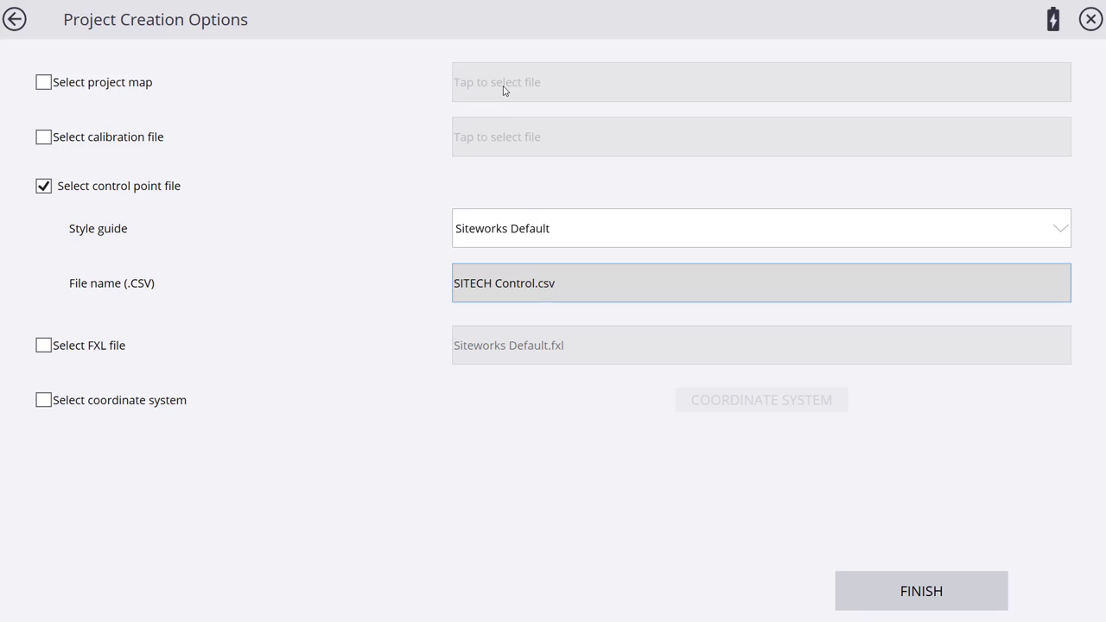
Create the project, add a work order named 'Layout', and begin a new design
click(925, 589)
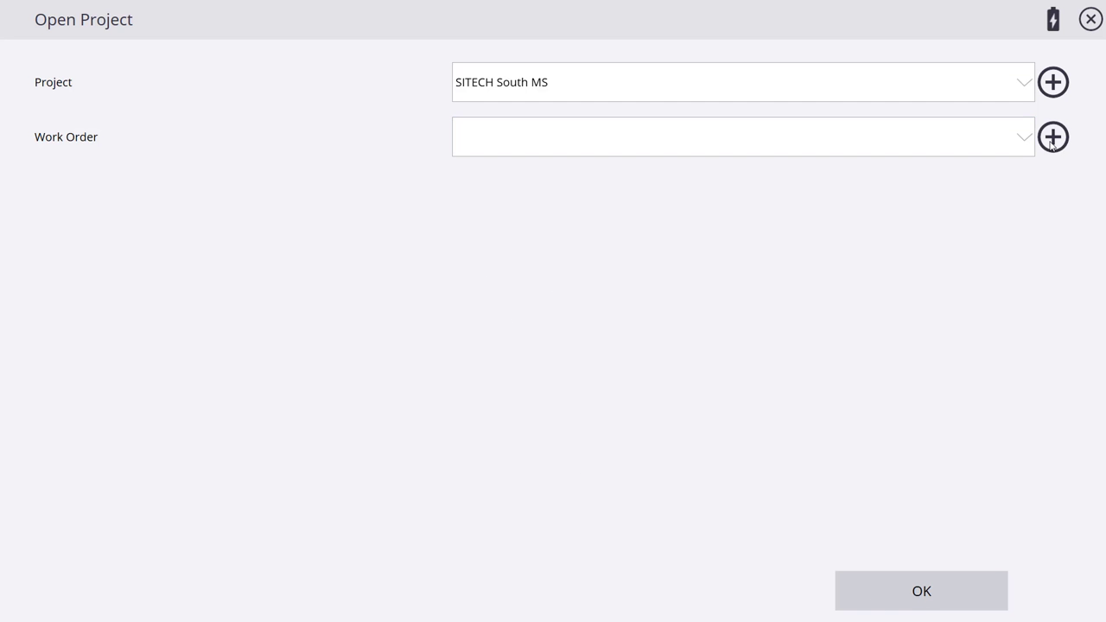
click(1053, 138)
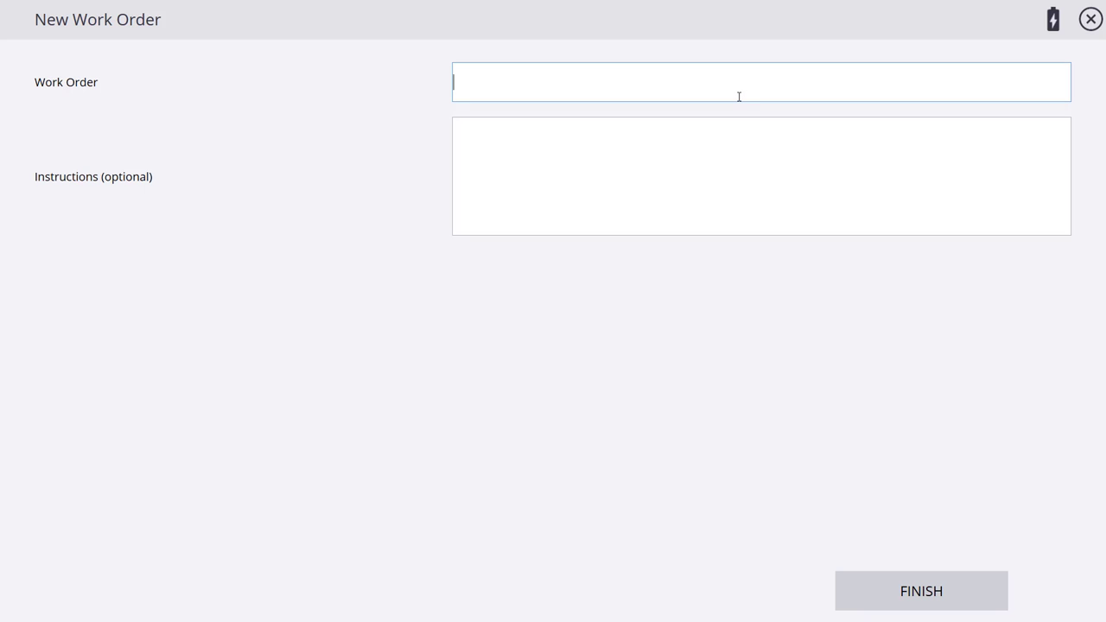
text(Layout)
click(907, 577)
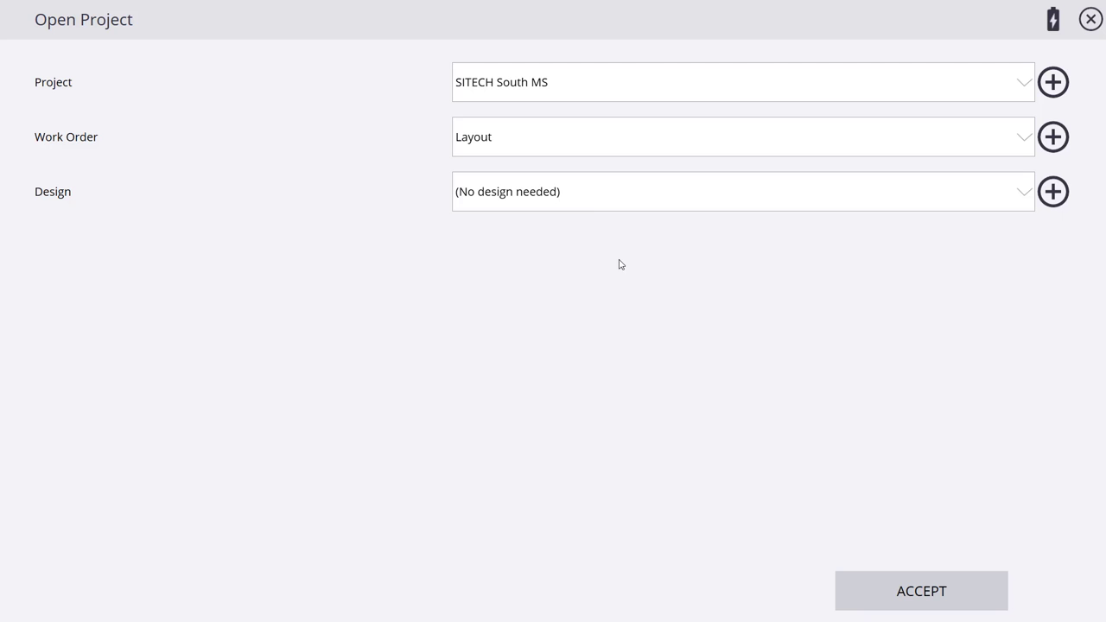
click(1052, 194)
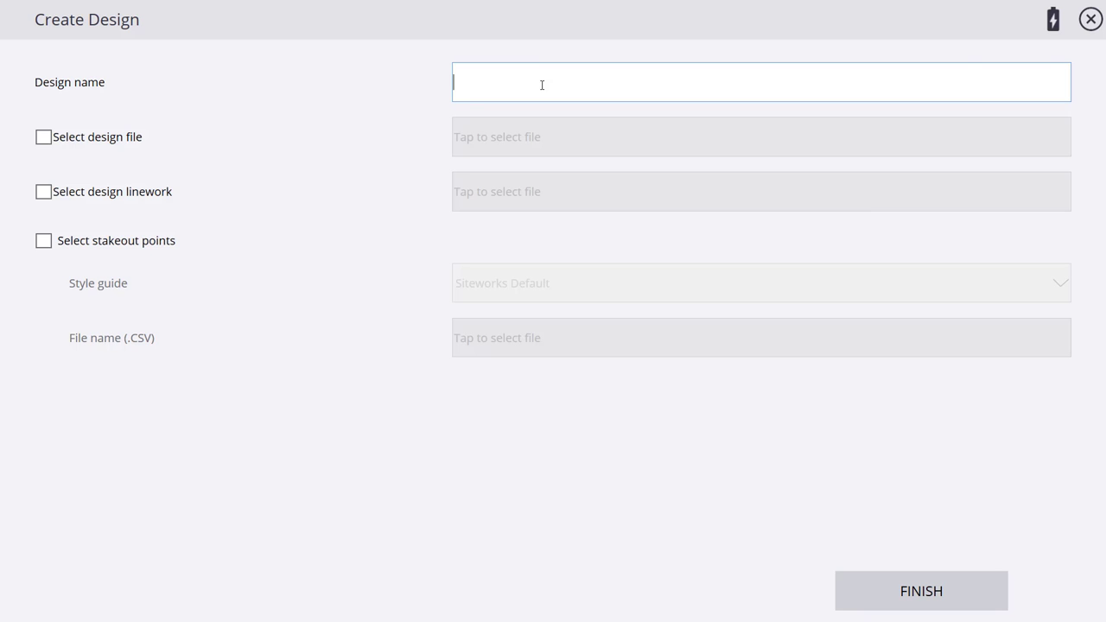
Name the design 'SITECH FG' and attach SITECH FG Surface.ttm as its design file
text(TECH FG)
click(43, 139)
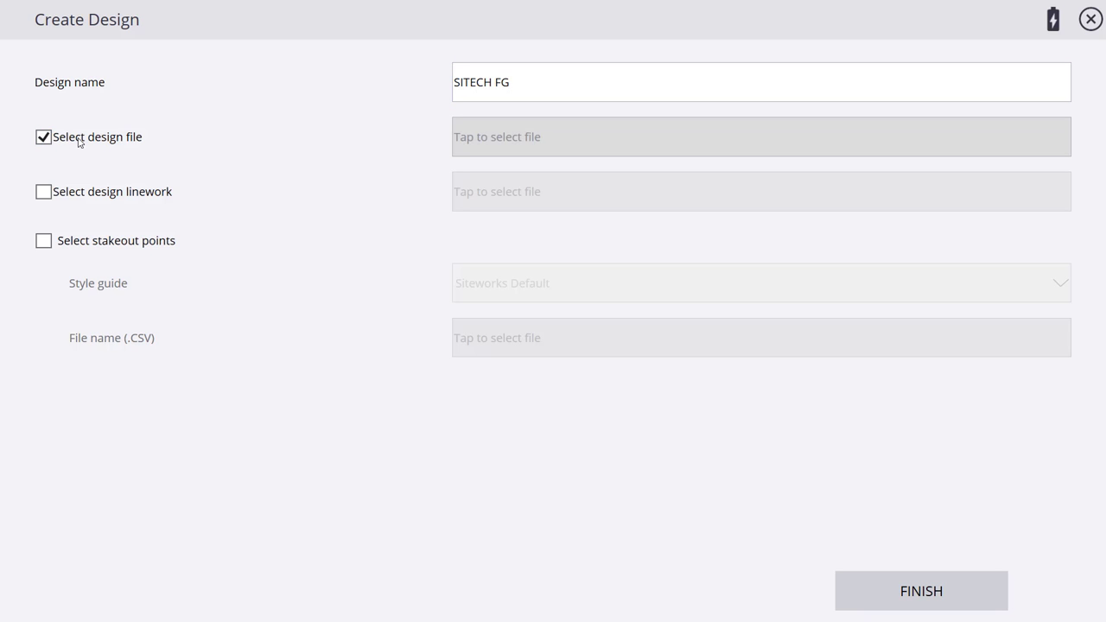
click(511, 138)
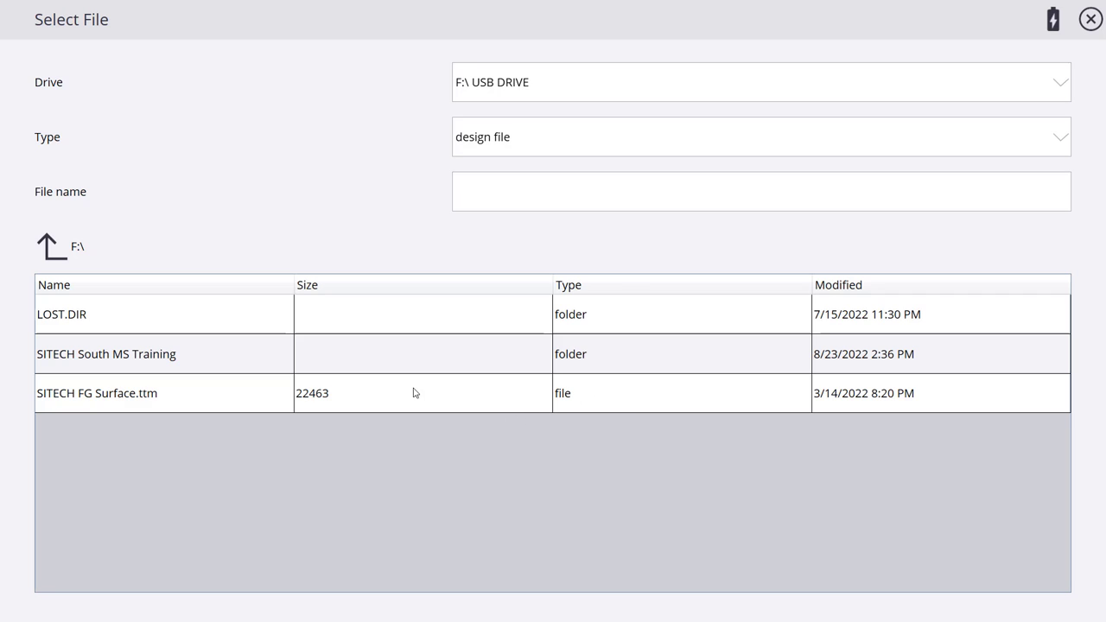
click(196, 396)
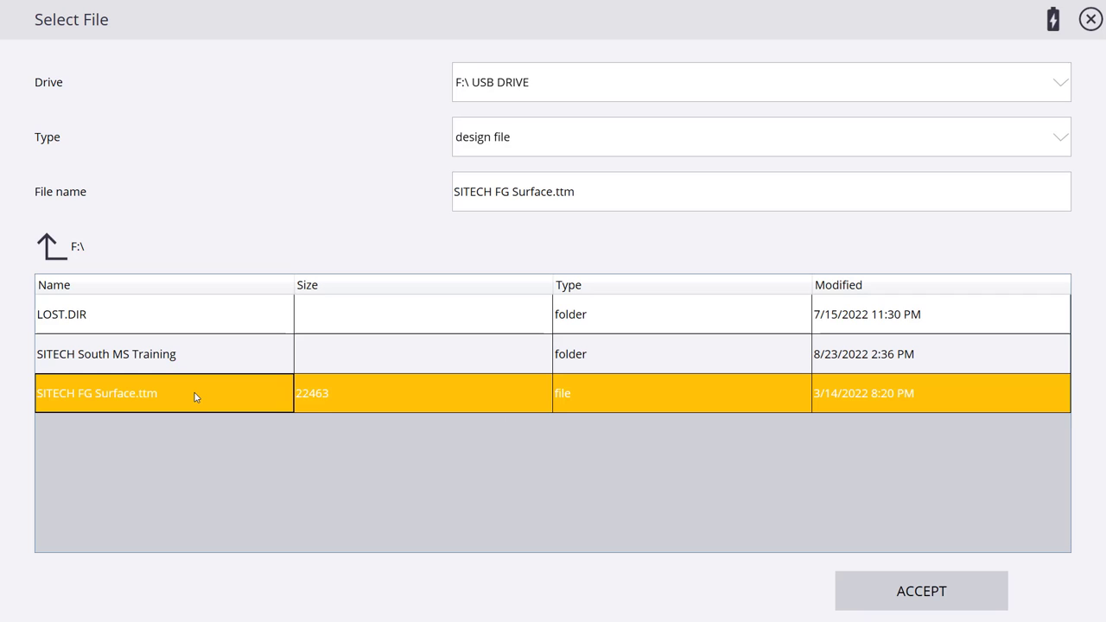
click(890, 593)
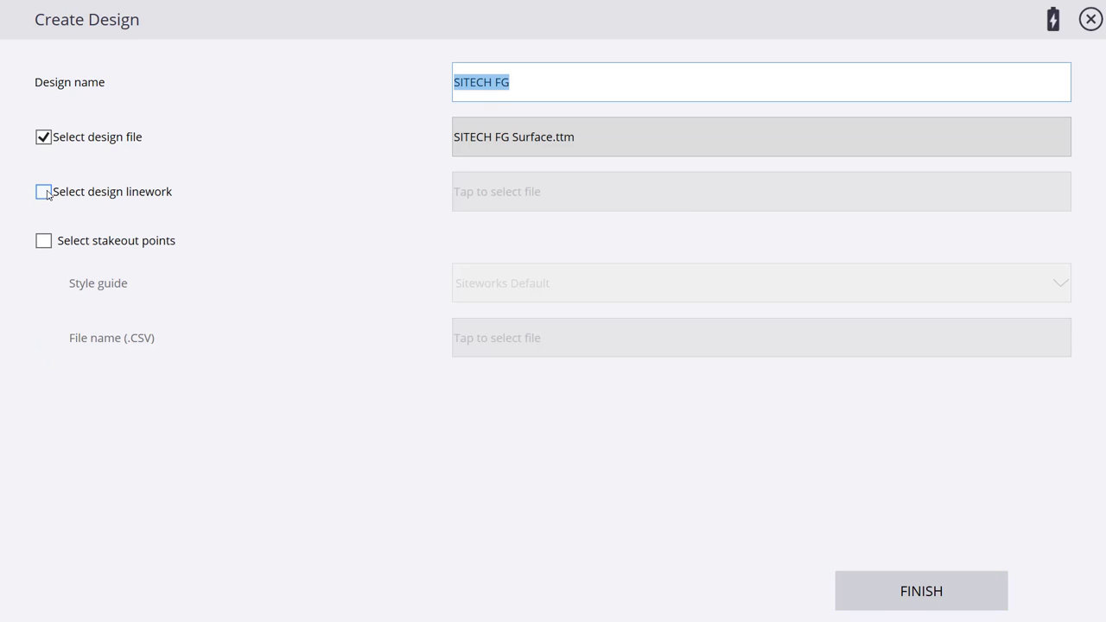
Enable design linework and select SITECH FG Linework.dxf
click(43, 191)
click(454, 186)
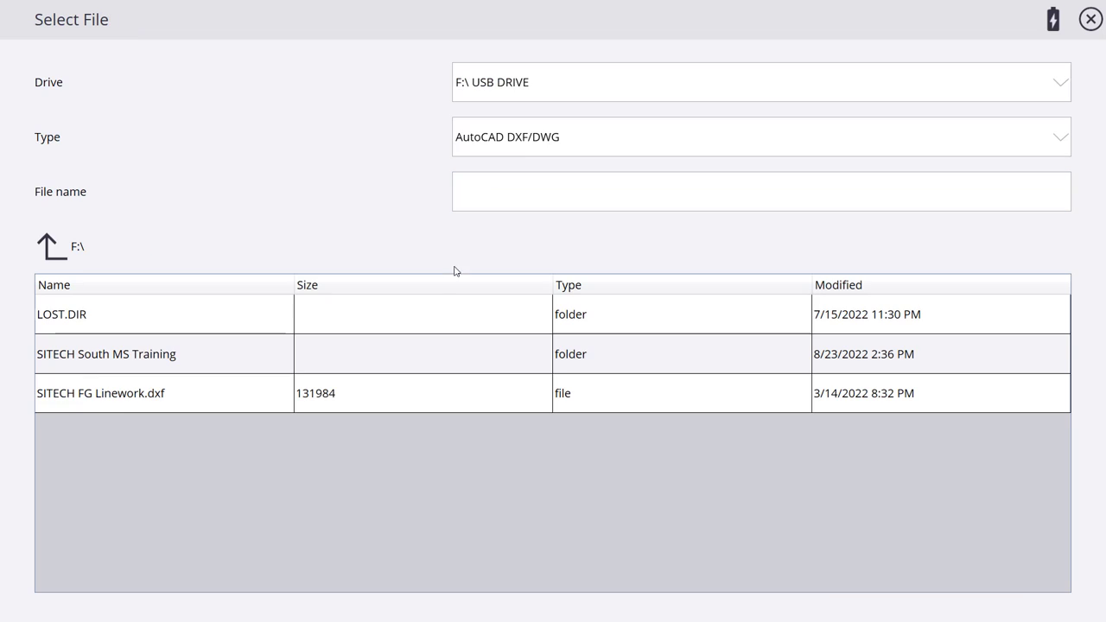
click(184, 400)
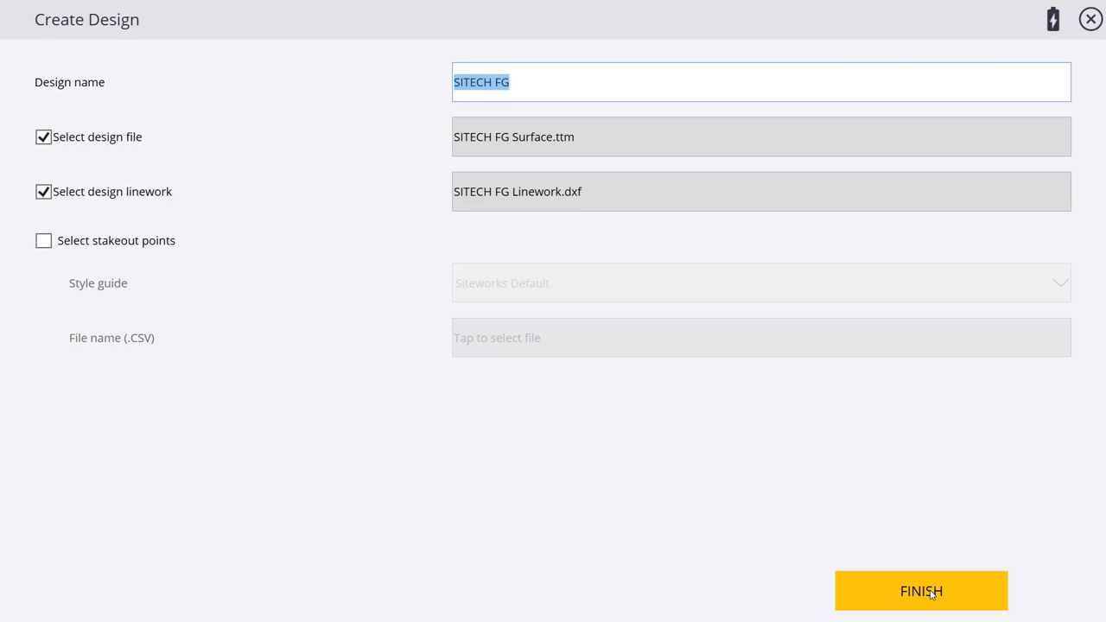
Finish the design, keep SITECH FG selected, and open the project with the Layout work order
click(923, 592)
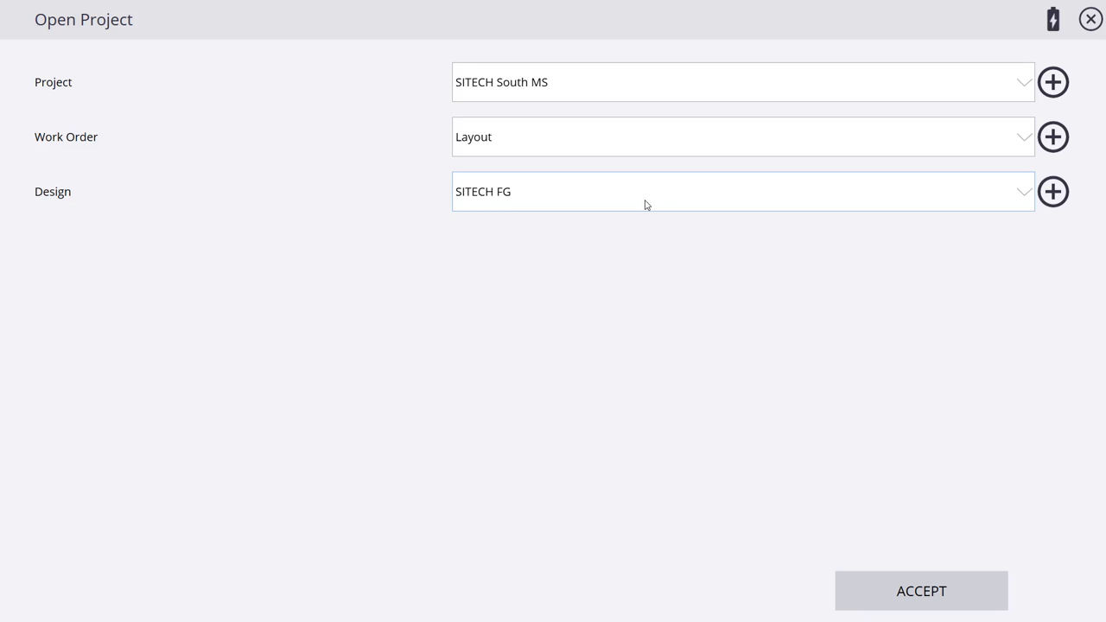
click(645, 205)
click(615, 360)
click(905, 593)
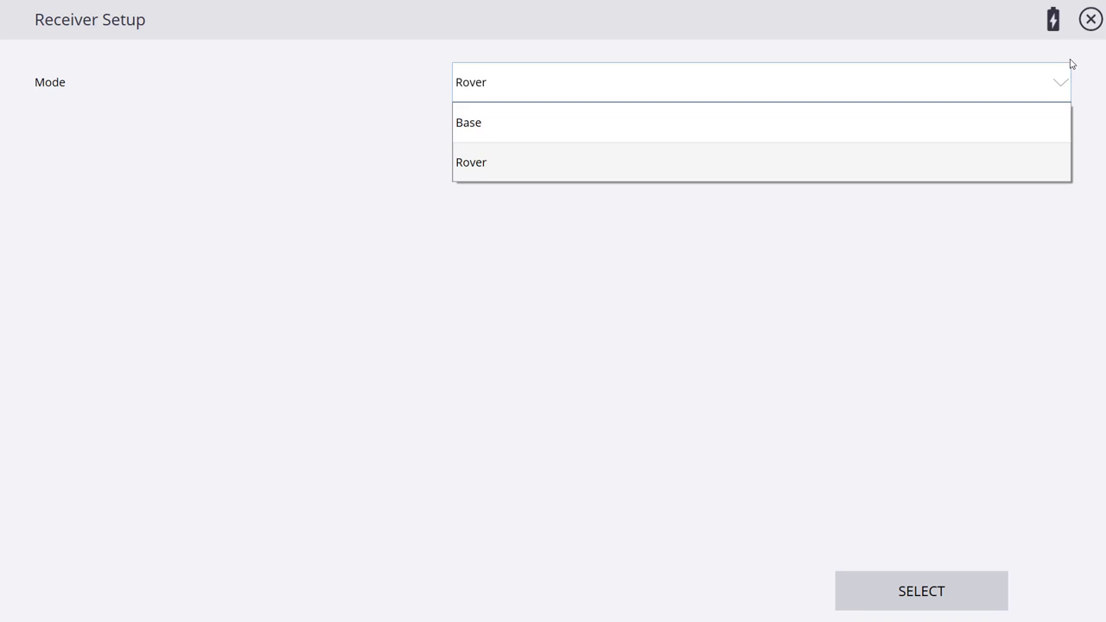
Skip receiver setup and show the 3D Surface Viewer in the lower panel of Measure mode
click(1087, 23)
click(1087, 21)
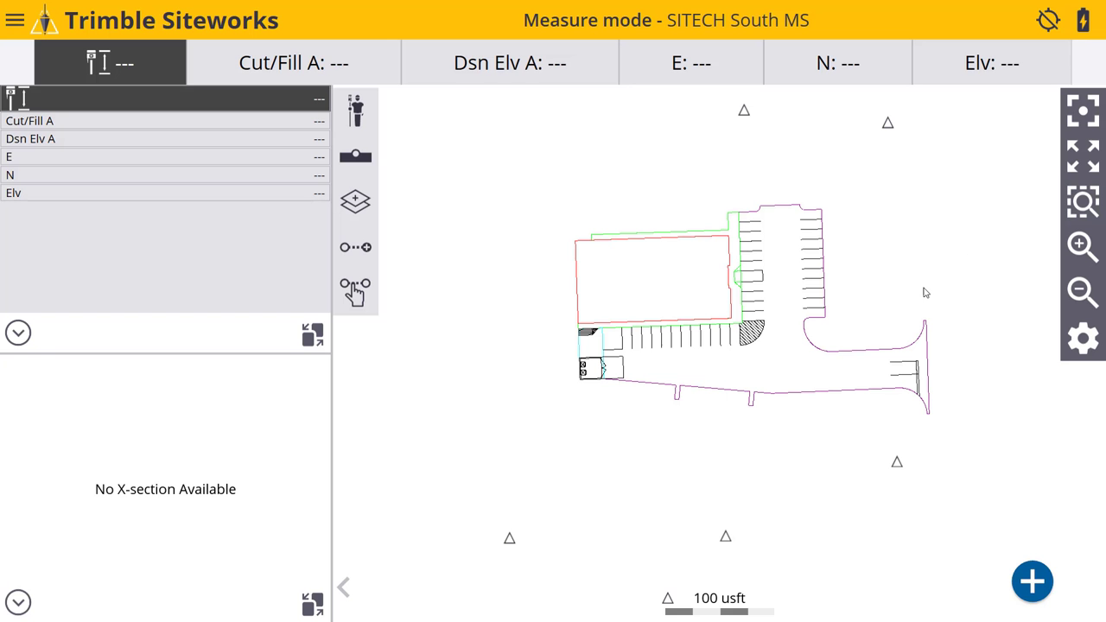
drag(872, 253, 822, 248)
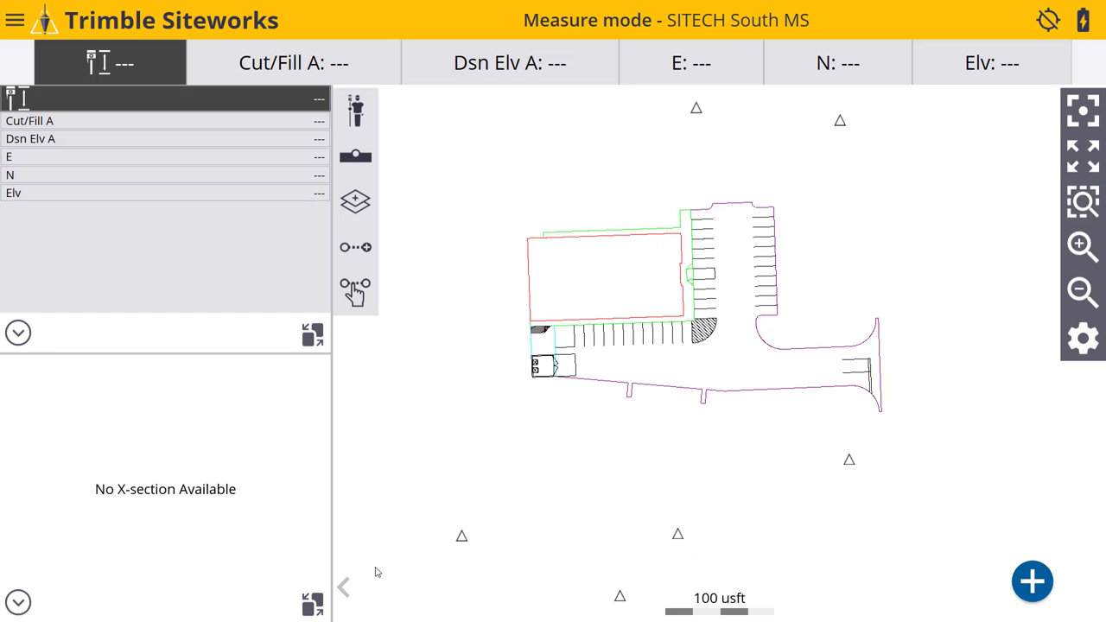
click(19, 601)
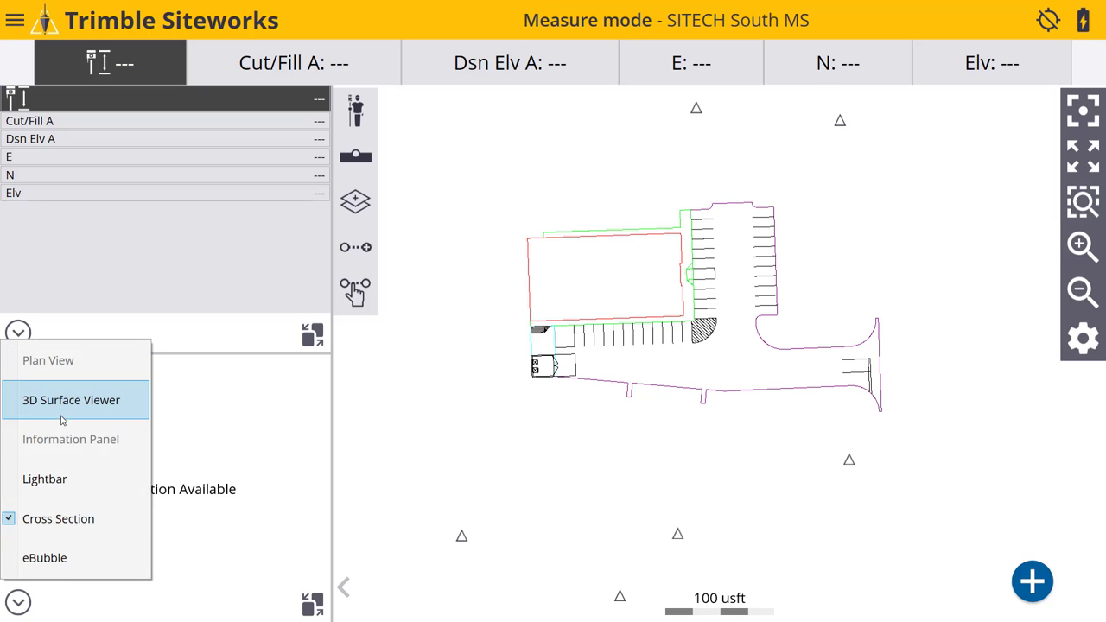
click(69, 406)
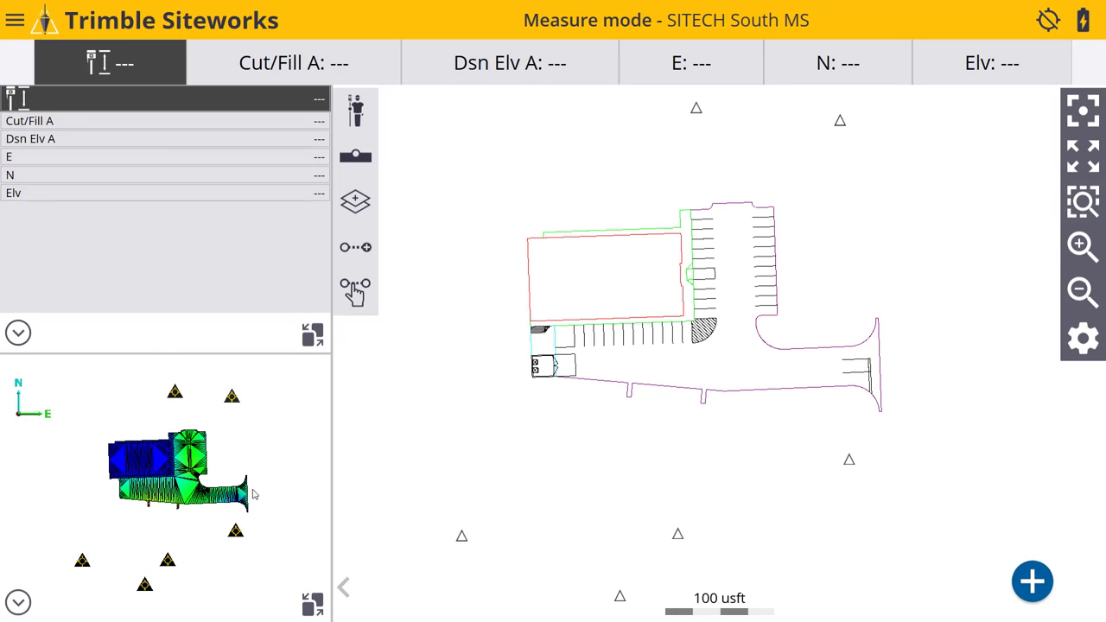